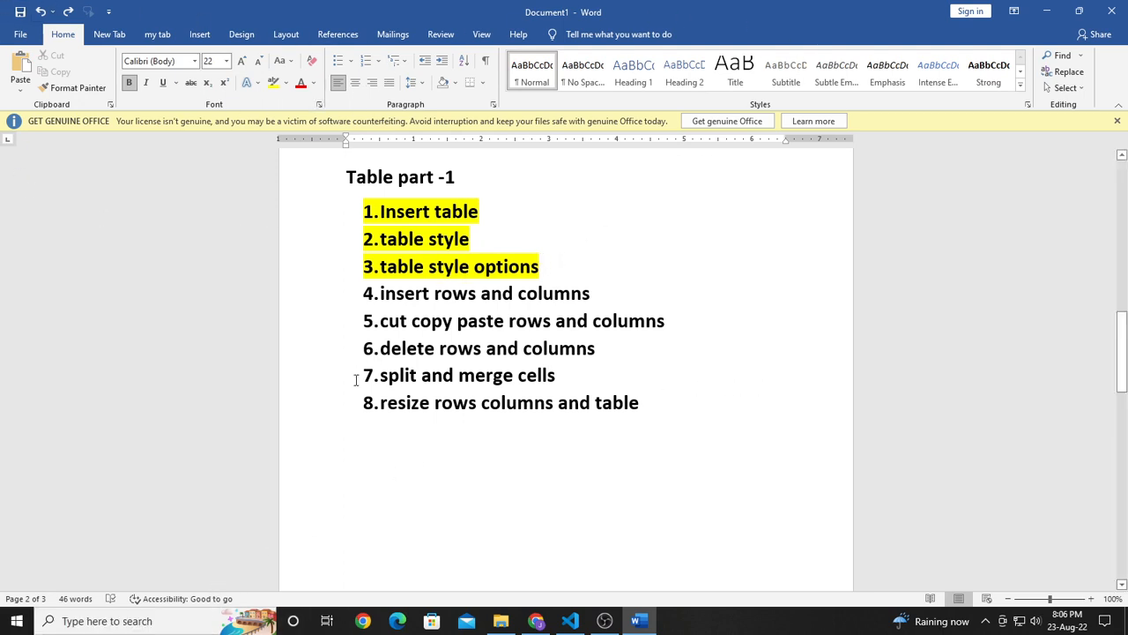
Step: Insert a table of 6 columns by 5 rows on the blank third page, and undo it
scroll(393, 342, "down", 5)
scroll(393, 344, "down", 6)
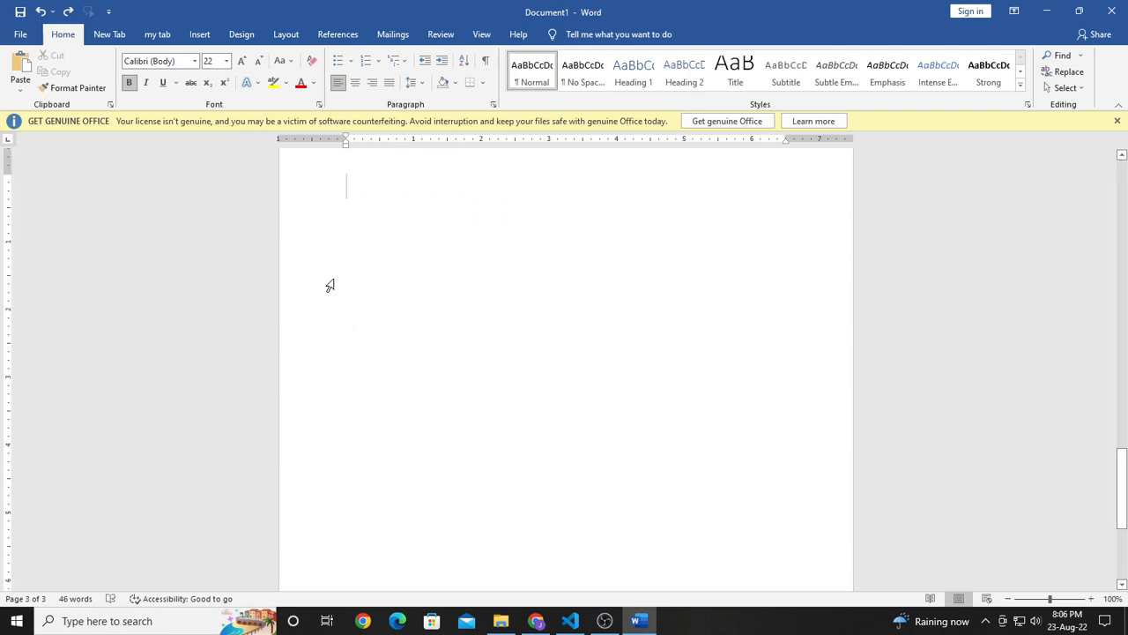
left_click(203, 35)
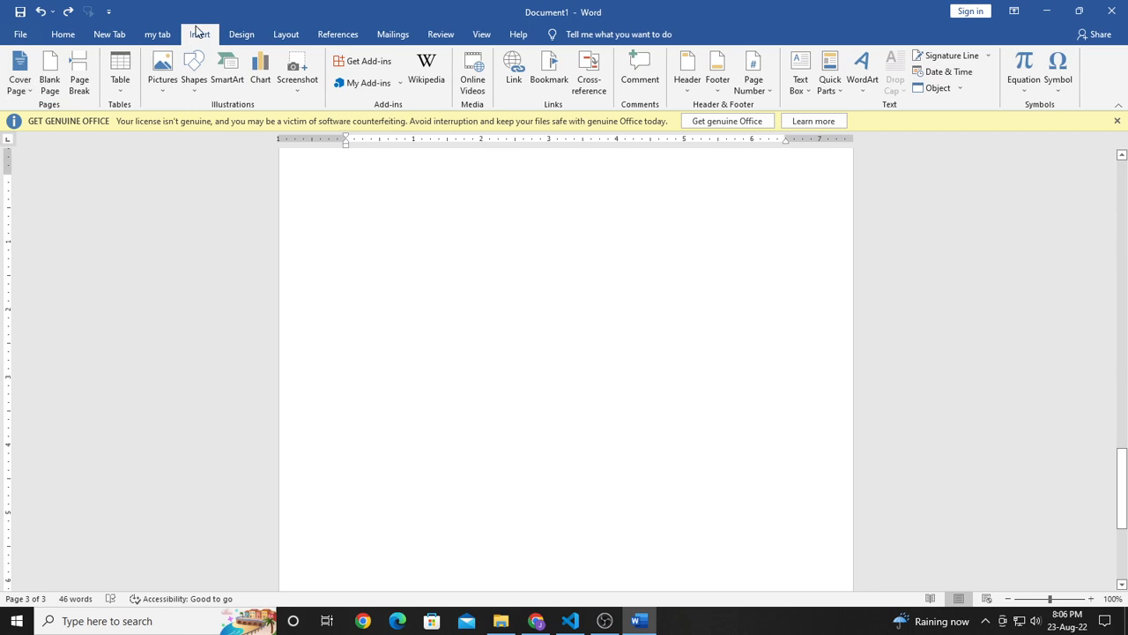
left_click(121, 95)
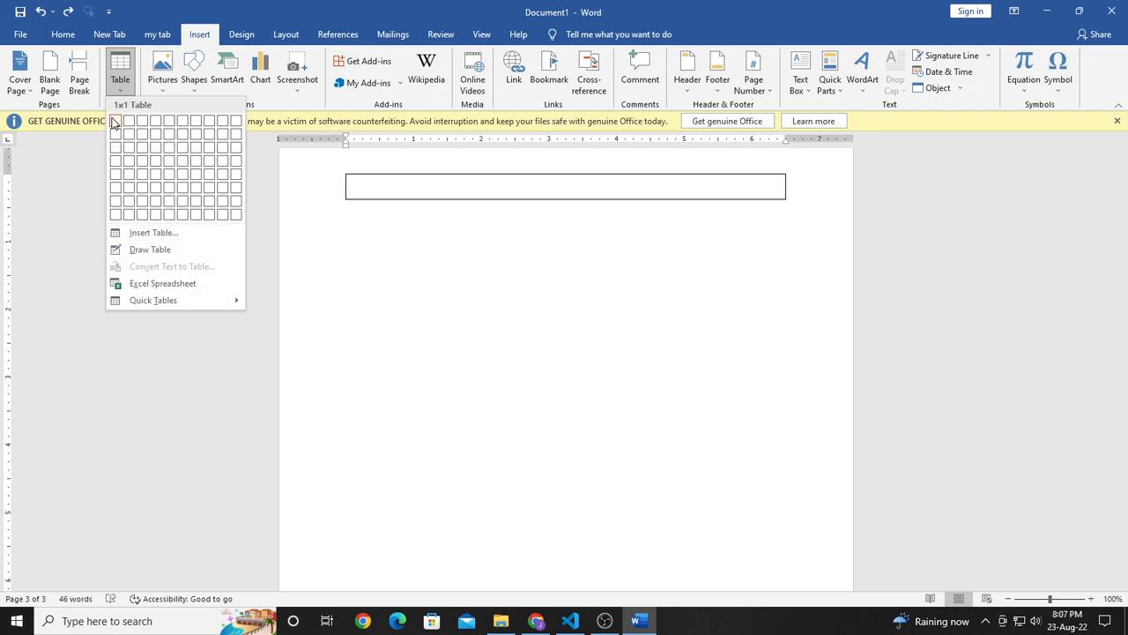
left_click(182, 175)
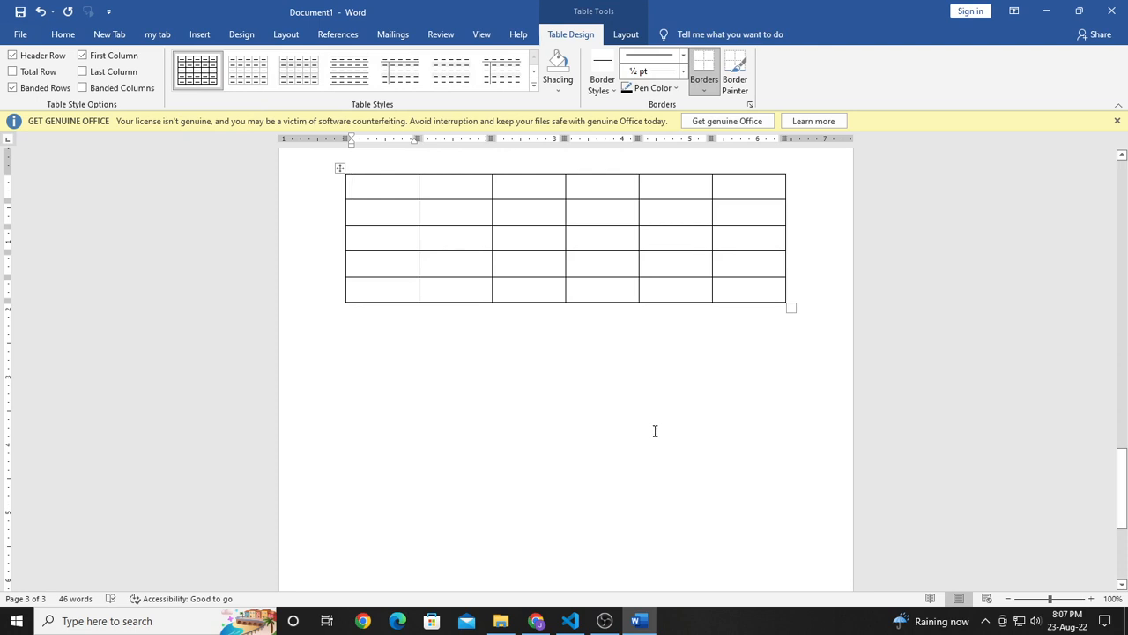
key("ctrl+z")
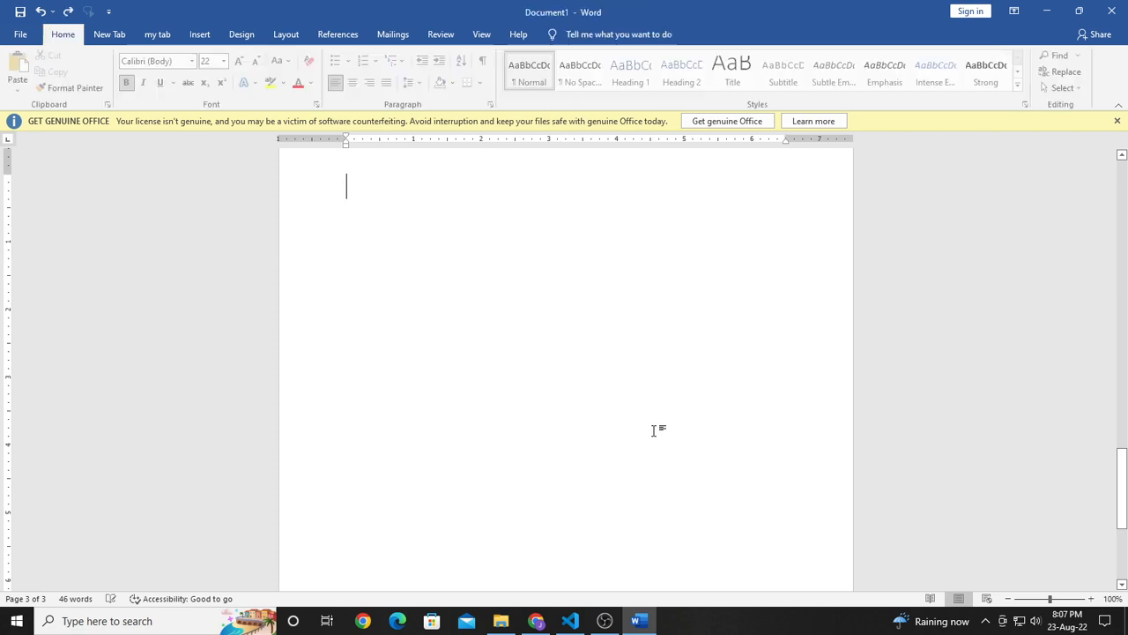
Step: Review the Insert Table dialog's size and AutoFit settings, and close it without inserting a table
left_click(200, 35)
left_click(119, 72)
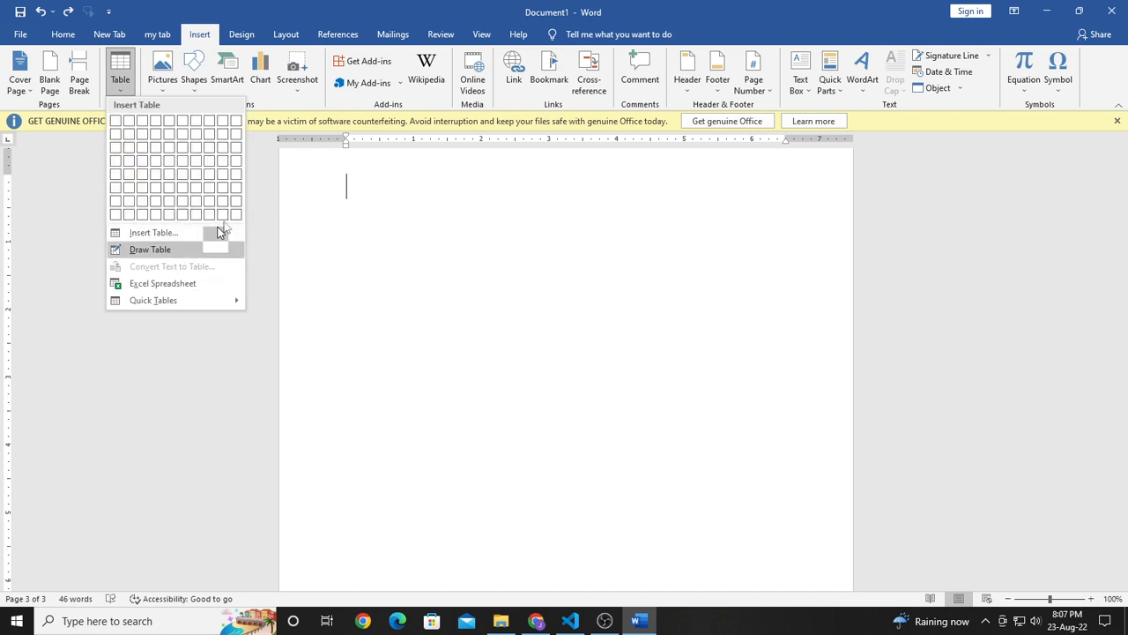
left_click(154, 233)
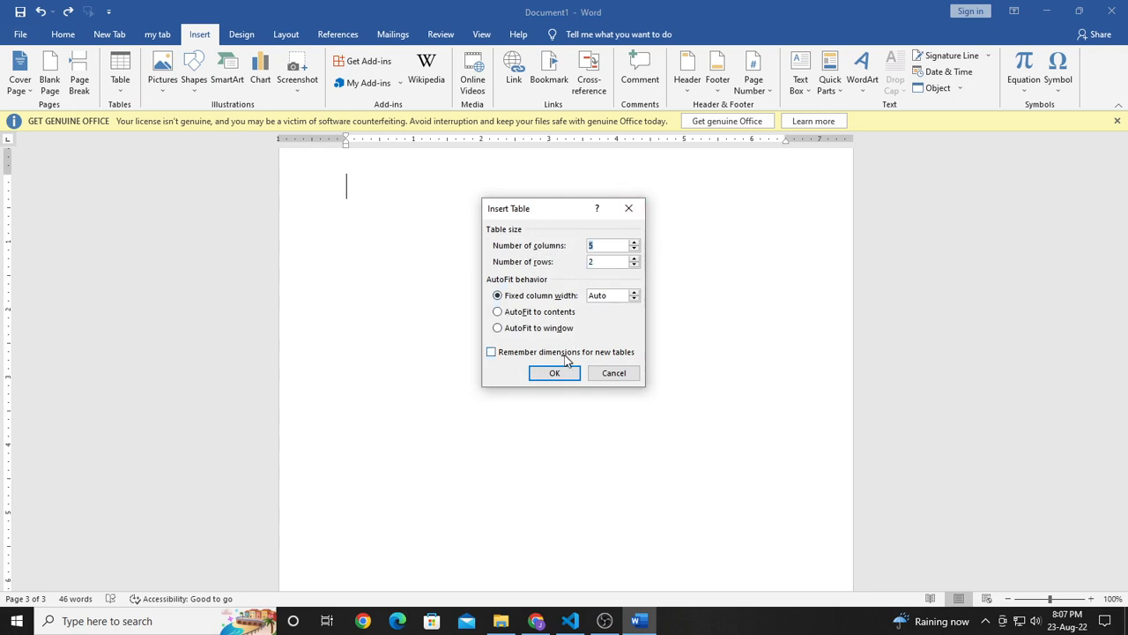
left_click(629, 208)
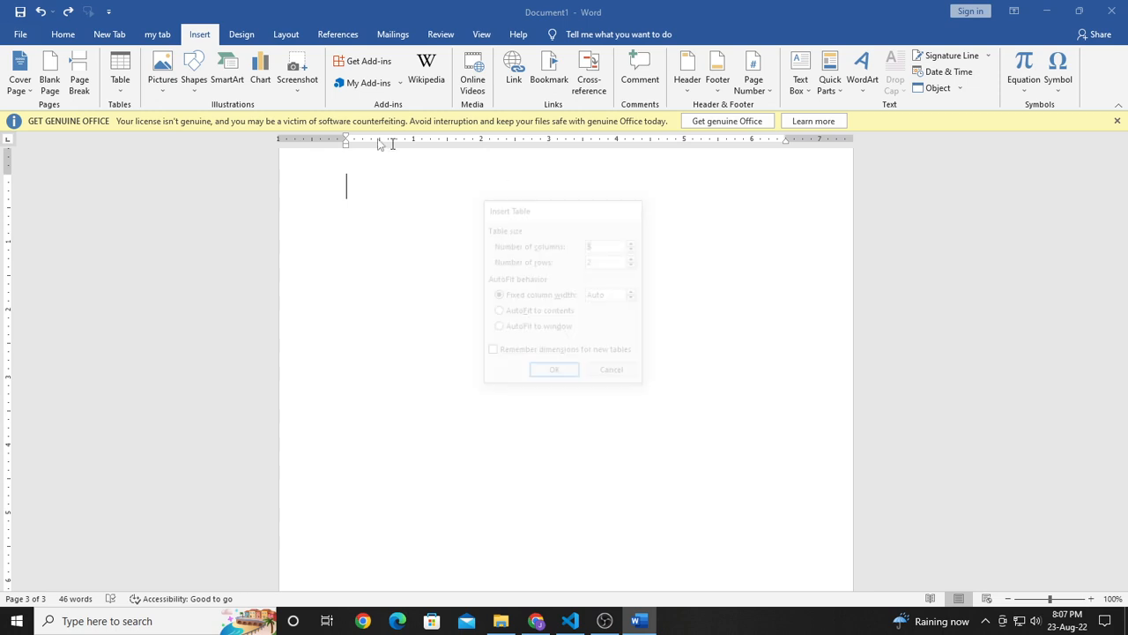
Step: Draw a table about 5.7" wide and 3.48" high, add a horizontal row line near its upper edge, and undo the drawing
left_click(121, 79)
left_click(152, 300)
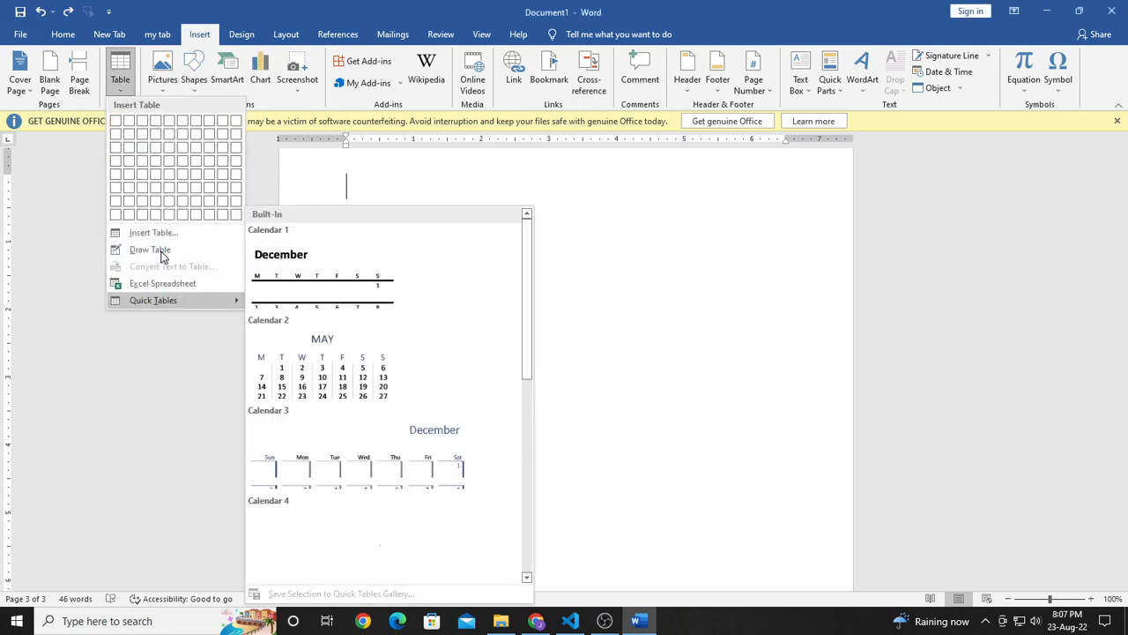
left_click(159, 254)
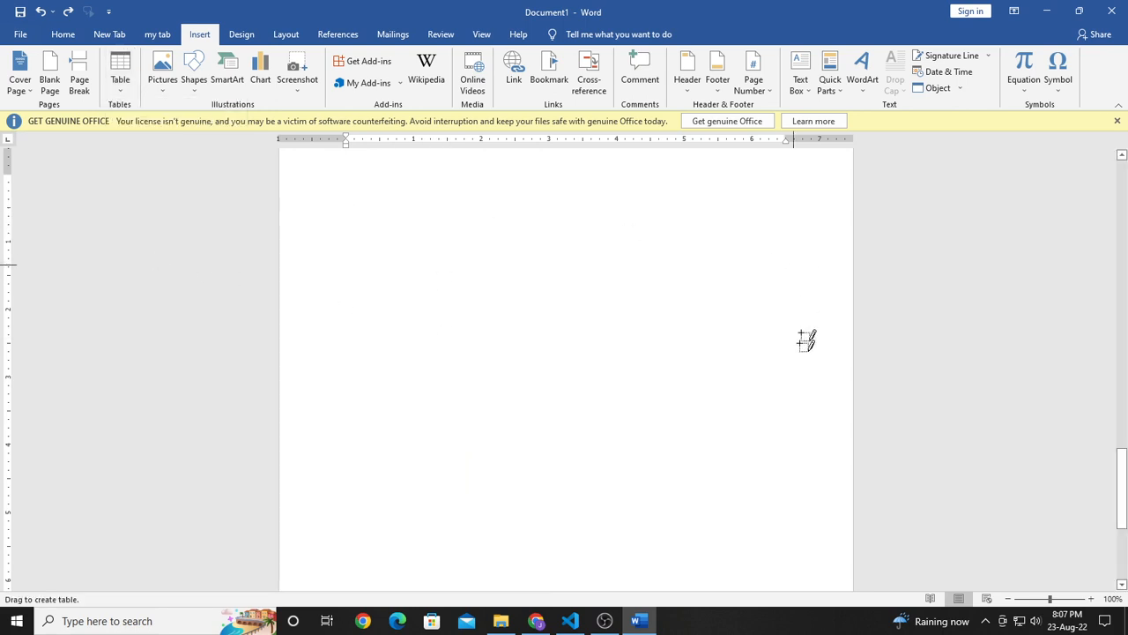
left_click_drag(389, 209, 774, 444)
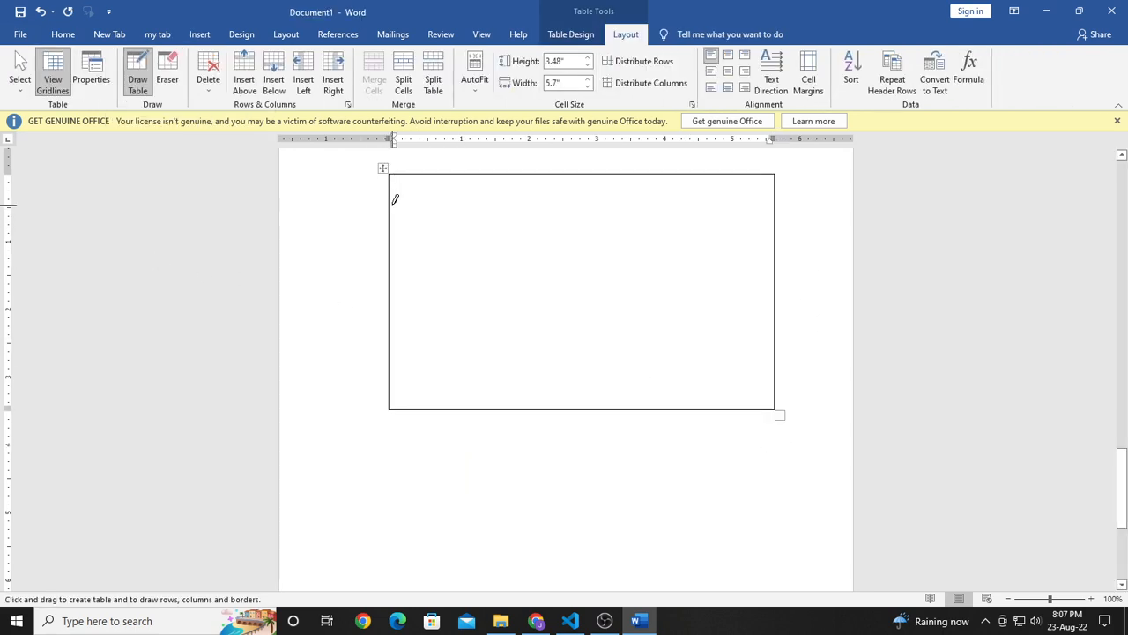
mouse_move(395, 200)
left_mouse_down()
mouse_move(805, 245)
mouse_move(773, 196)
left_mouse_up()
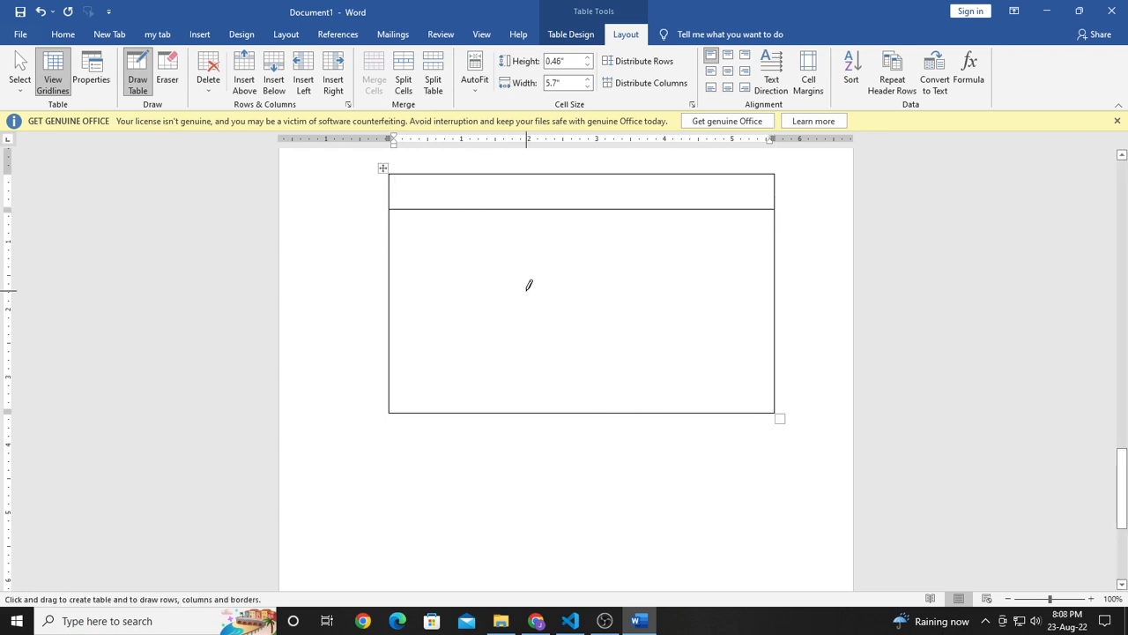
key("ctrl+z")
key("ctrl+z")
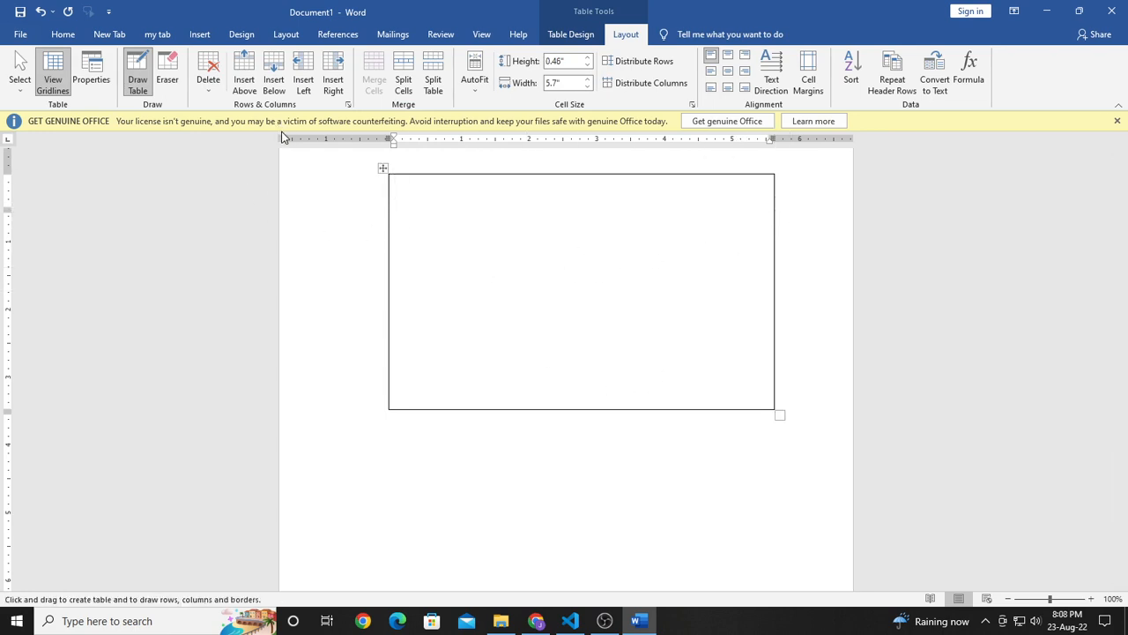
Step: Insert a page break and add a table of 6 columns by 4 rows on the new page
scroll(423, 476, "down", 5)
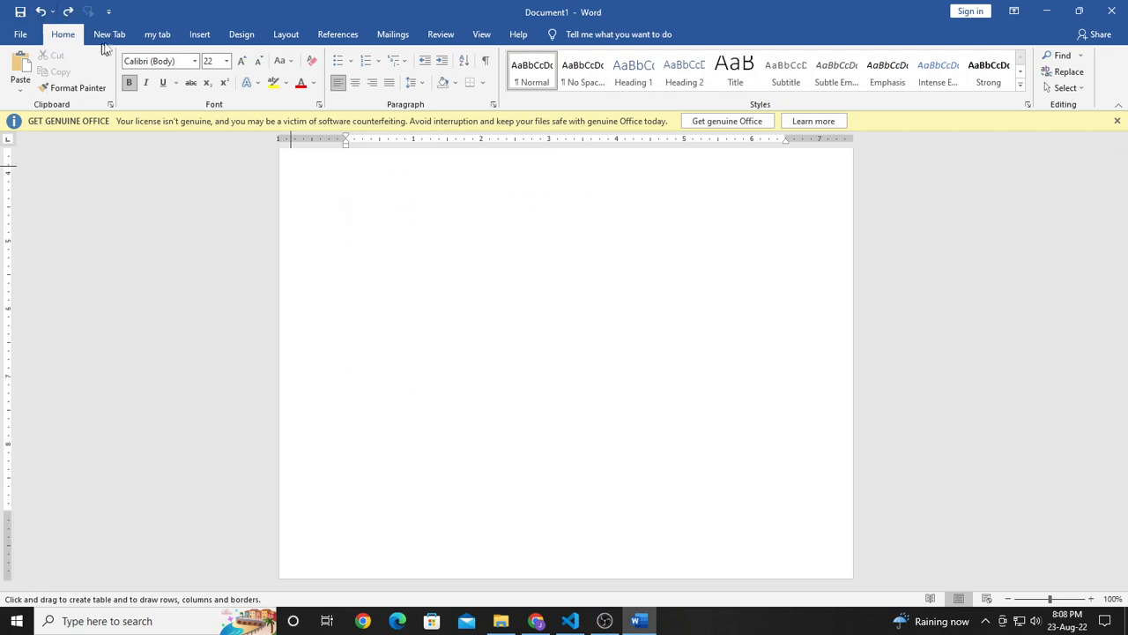
left_click(199, 35)
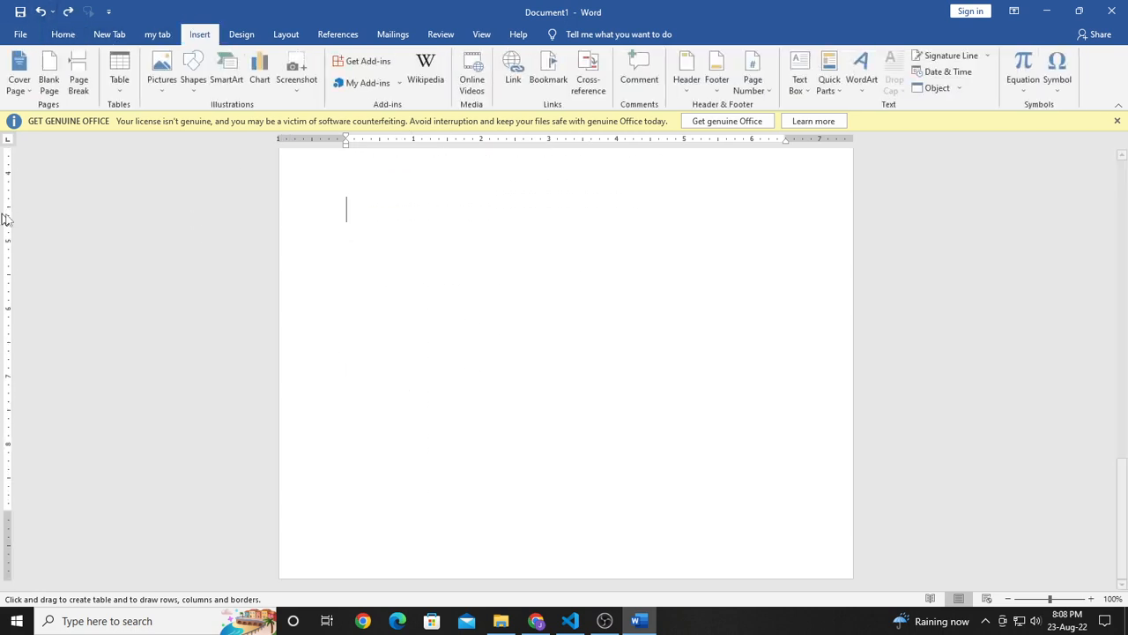
left_click(79, 71)
left_click(120, 71)
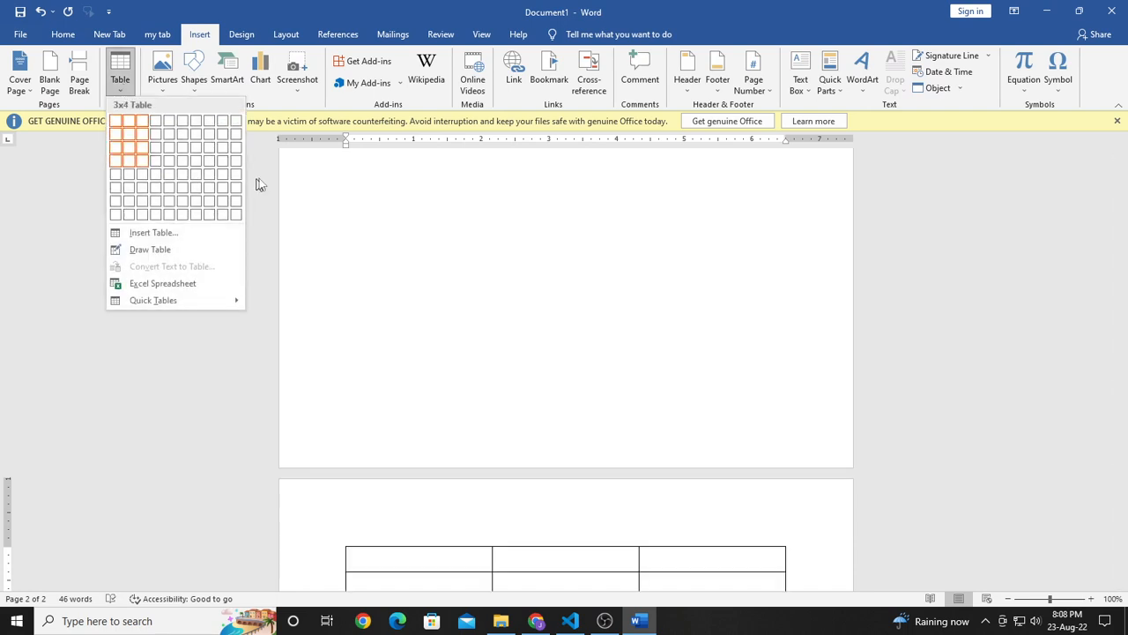
left_click(183, 161)
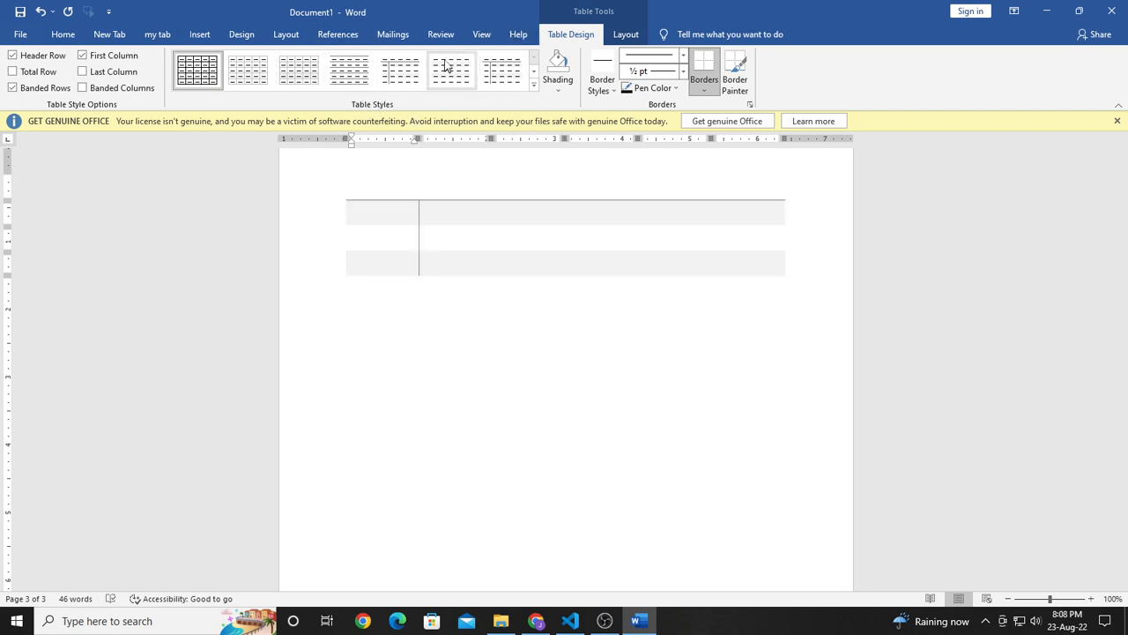
Step: Apply the black Grid Table 4 style to the table and add one more row at its bottom
left_click(534, 89)
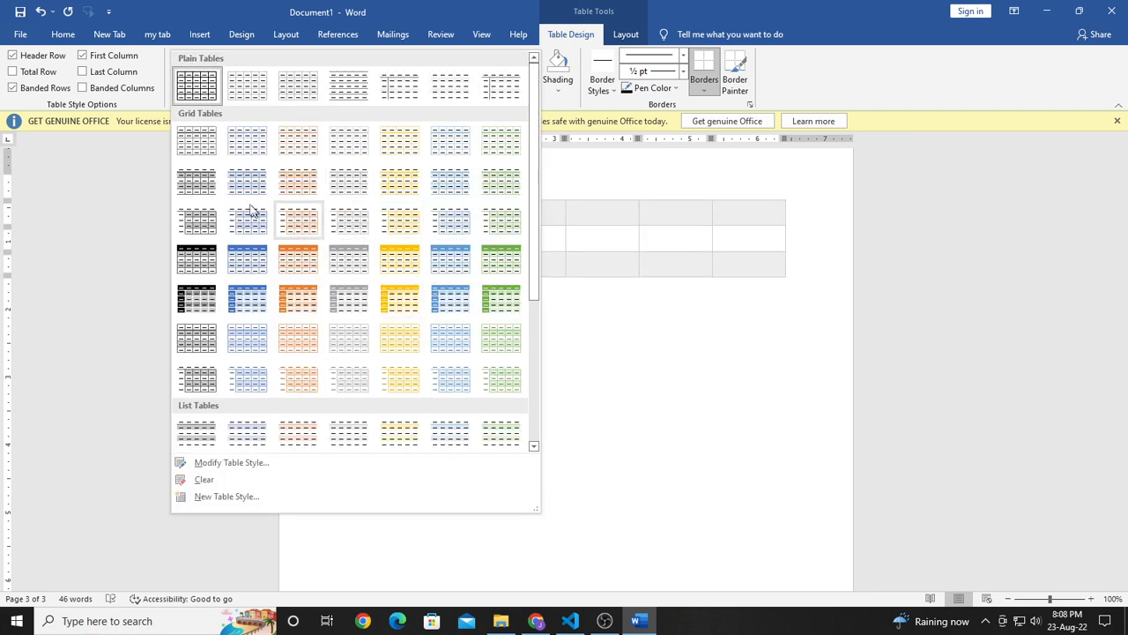
left_click(204, 264)
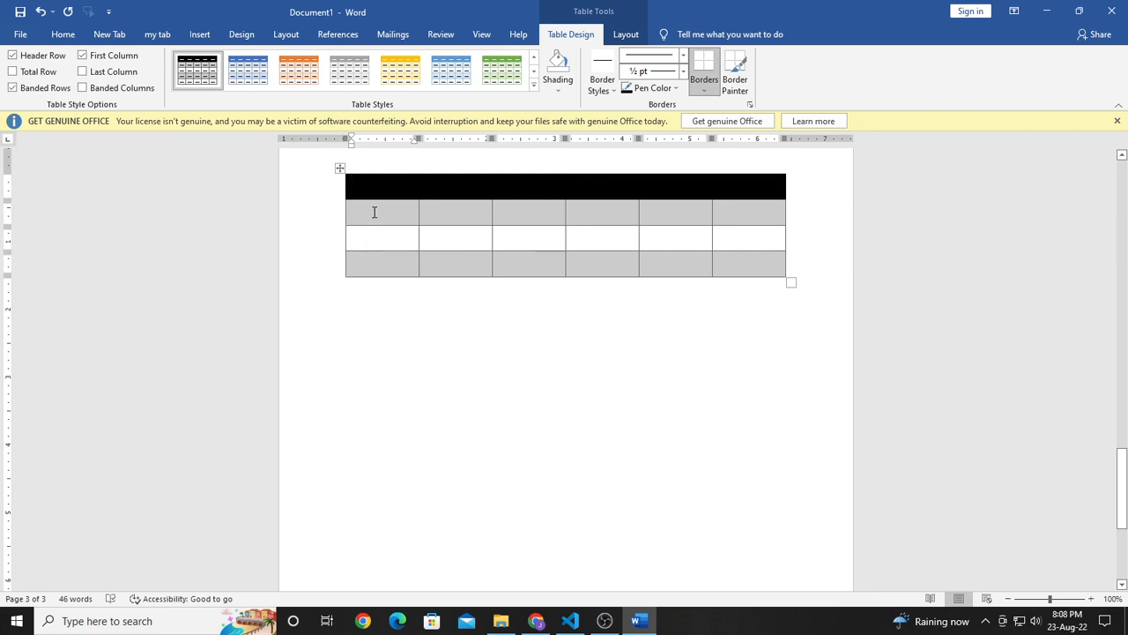
left_click(341, 278)
left_click(424, 350)
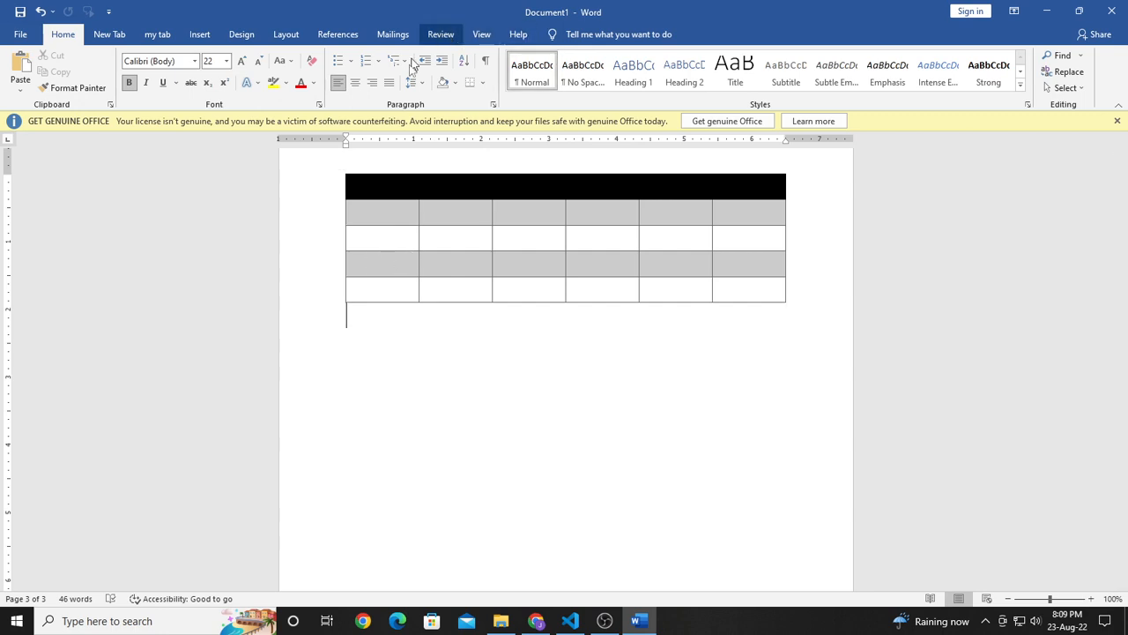
Step: Turn off the Banded Rows option for the table
left_click(366, 236)
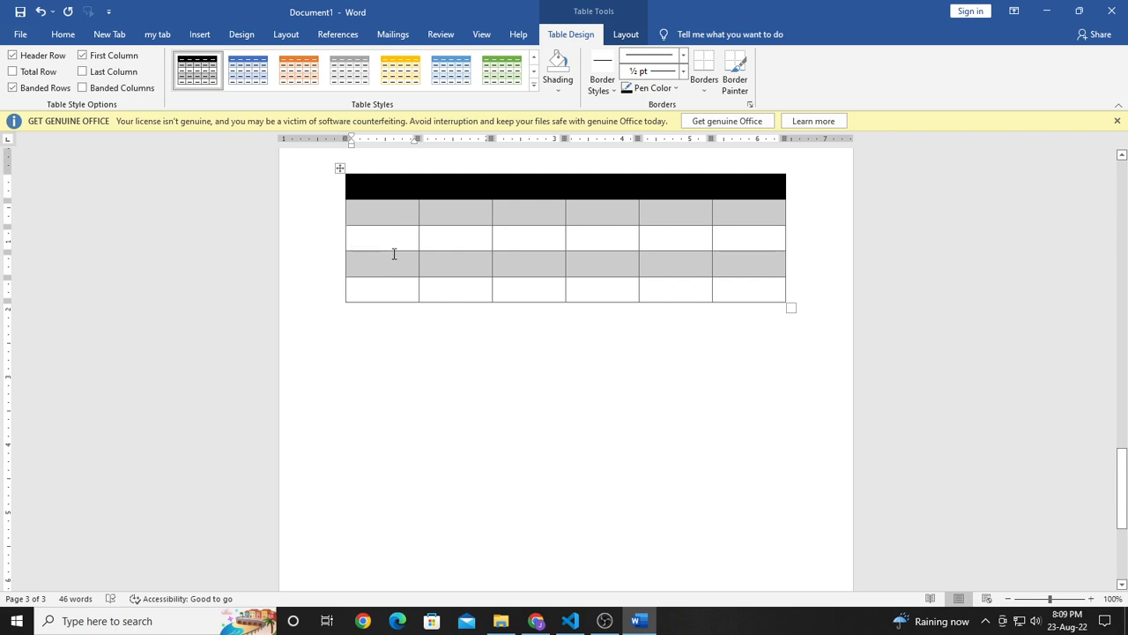
left_click(12, 89)
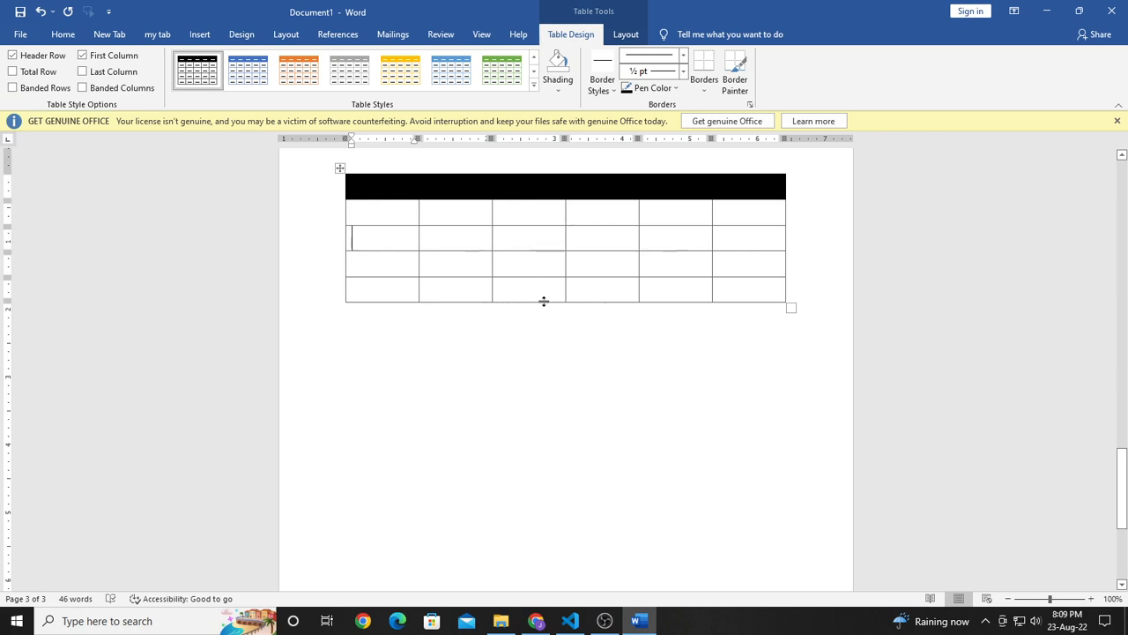
Step: Try Banded Columns on and off again, and try Header Row off and on again
left_click(79, 88)
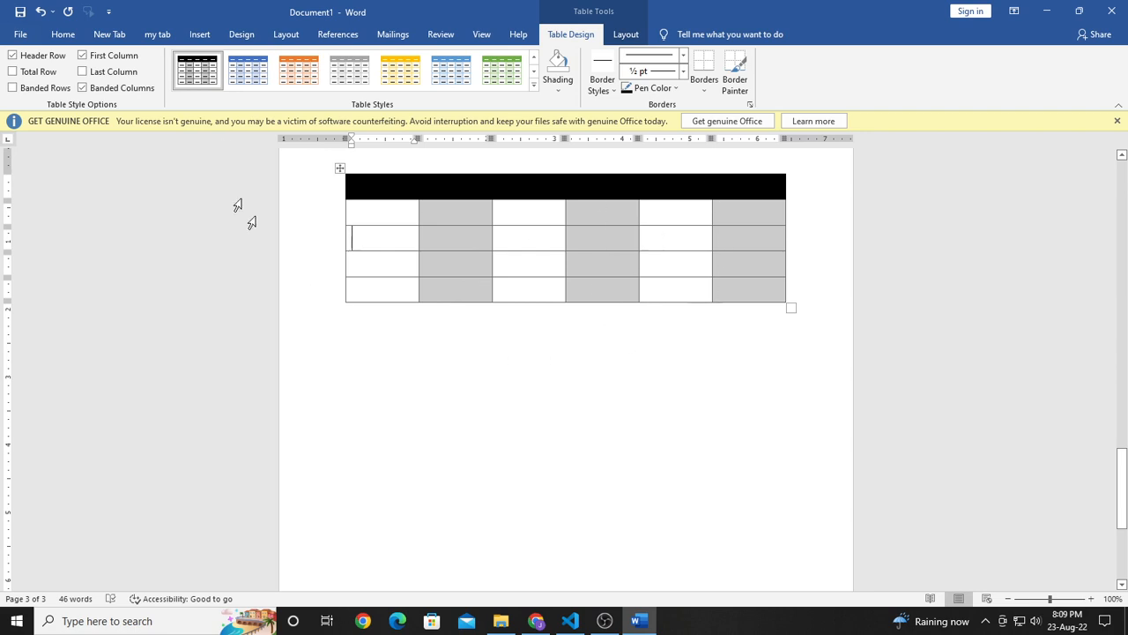
left_click(82, 89)
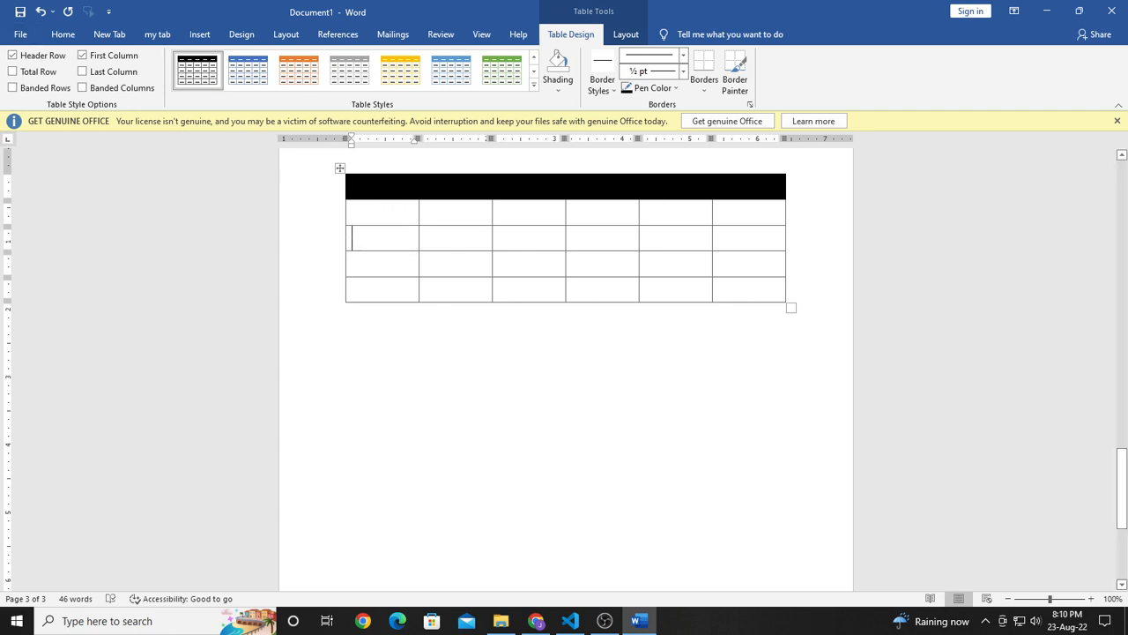
left_click(12, 55)
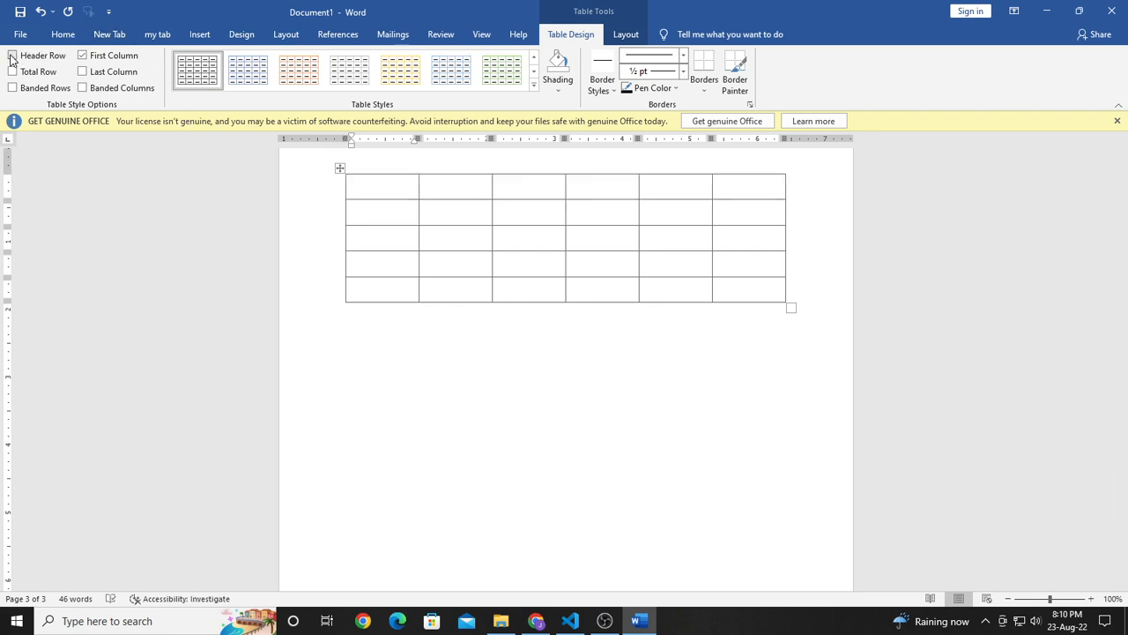
left_click(12, 55)
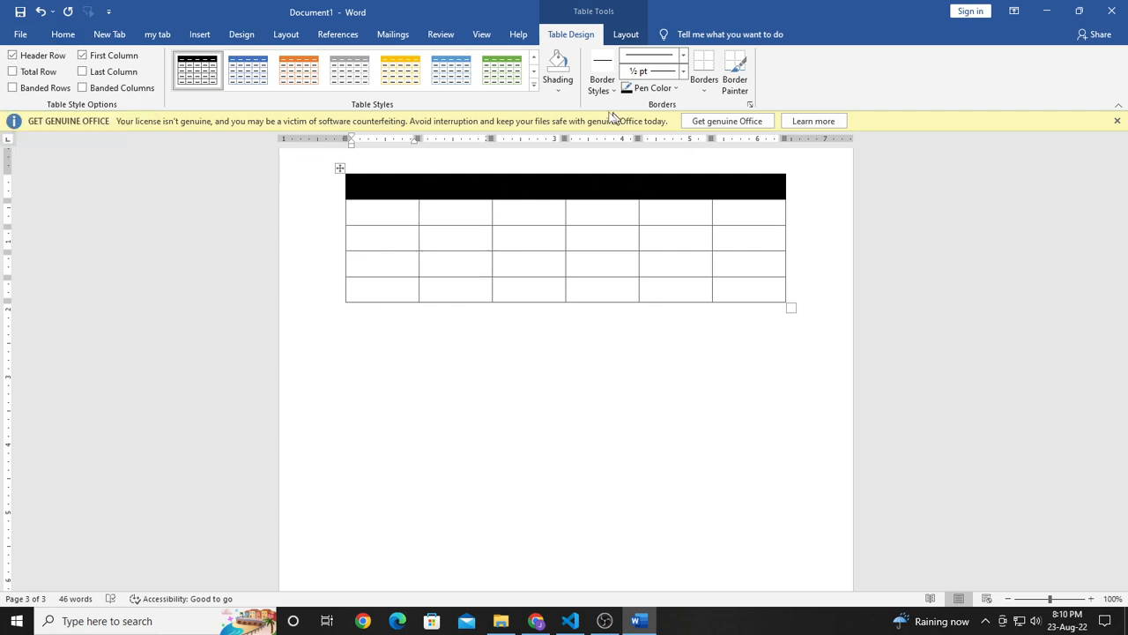
Step: Apply the black Grid Table 5 Dark style to the table and turn off its First Column option
left_click(535, 87)
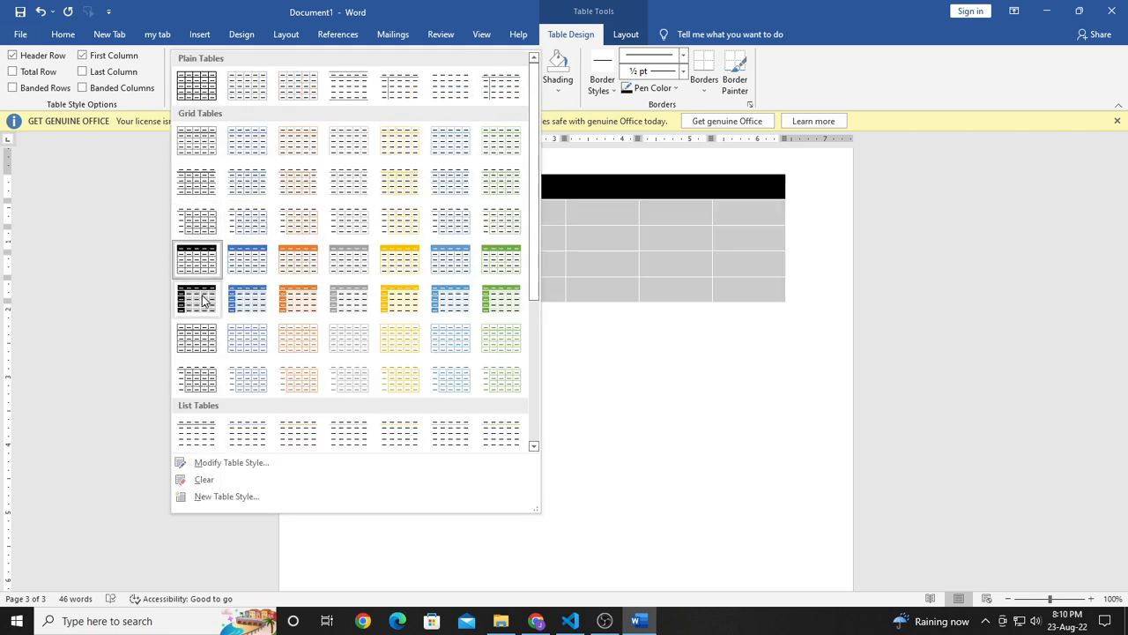
left_click(196, 295)
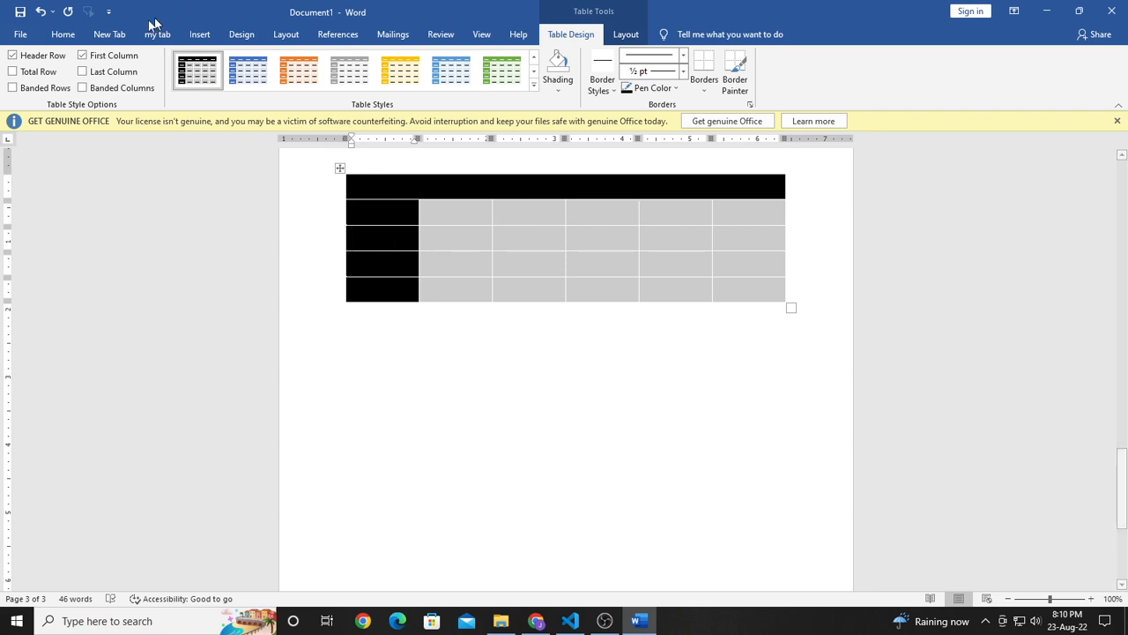
left_click(82, 56)
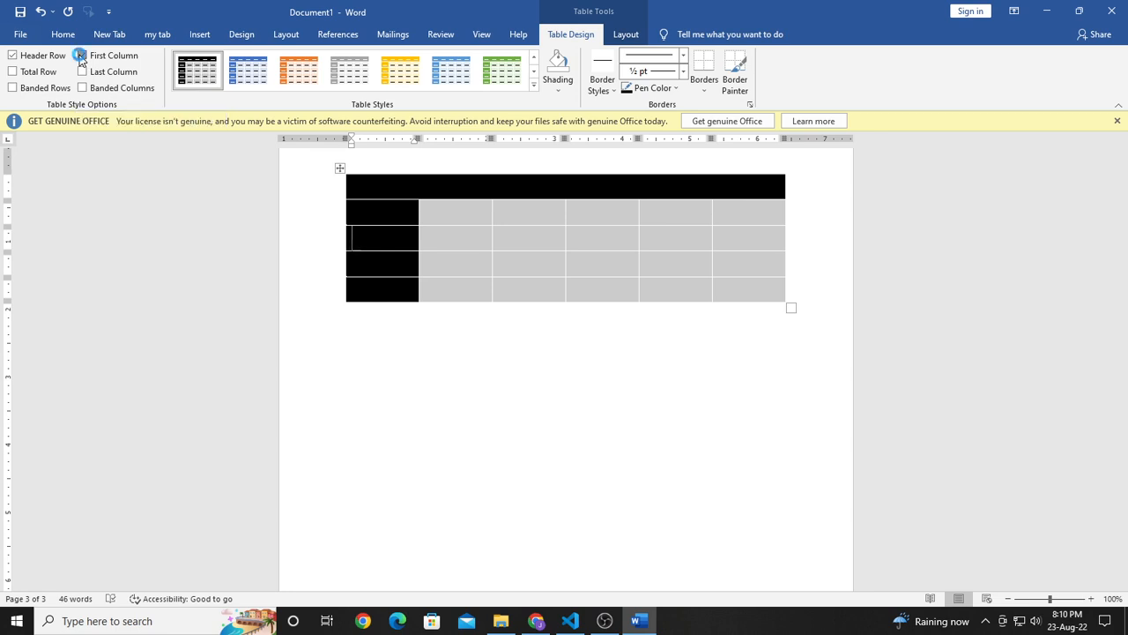
left_click(82, 55)
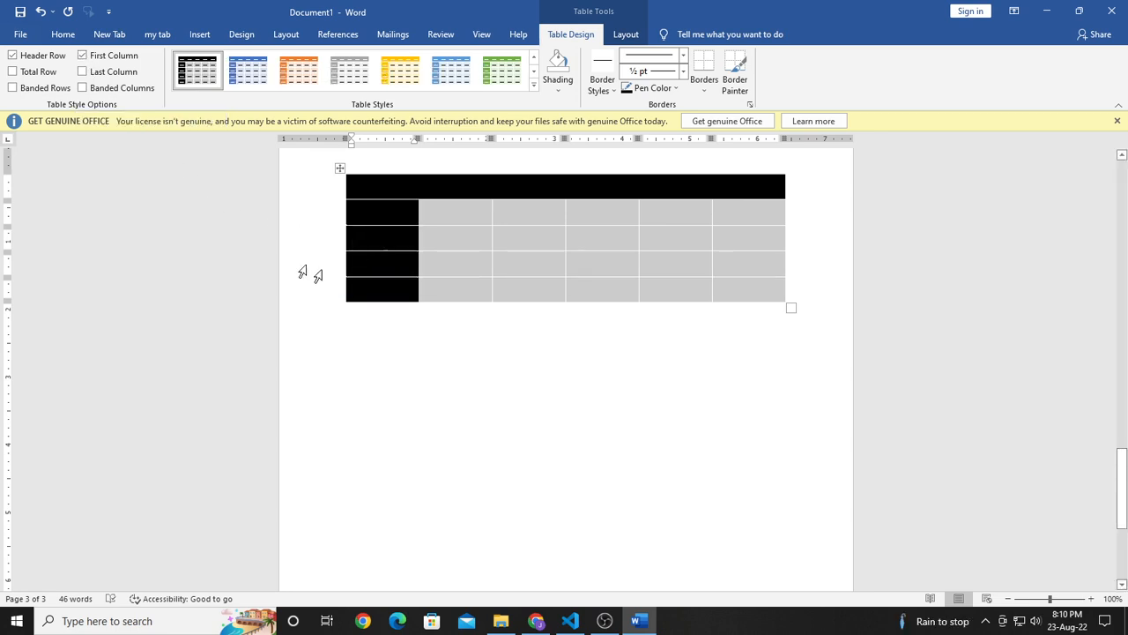
left_click(82, 56)
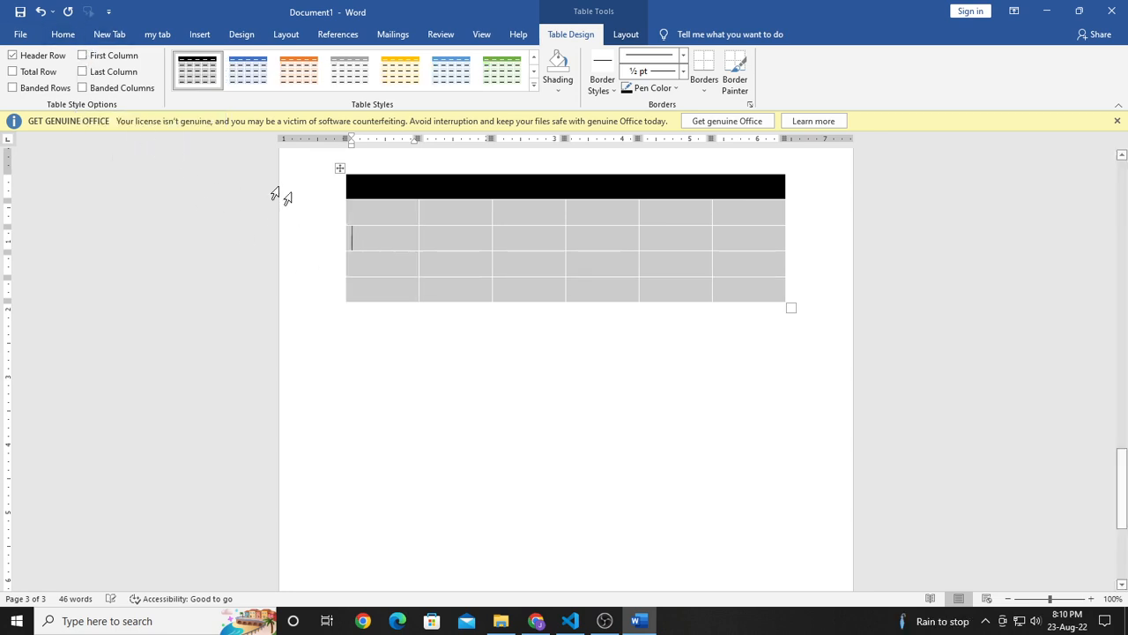
Step: Turn on the Total Row, First Column and Last Column options for the table
left_click(13, 72)
left_click(82, 56)
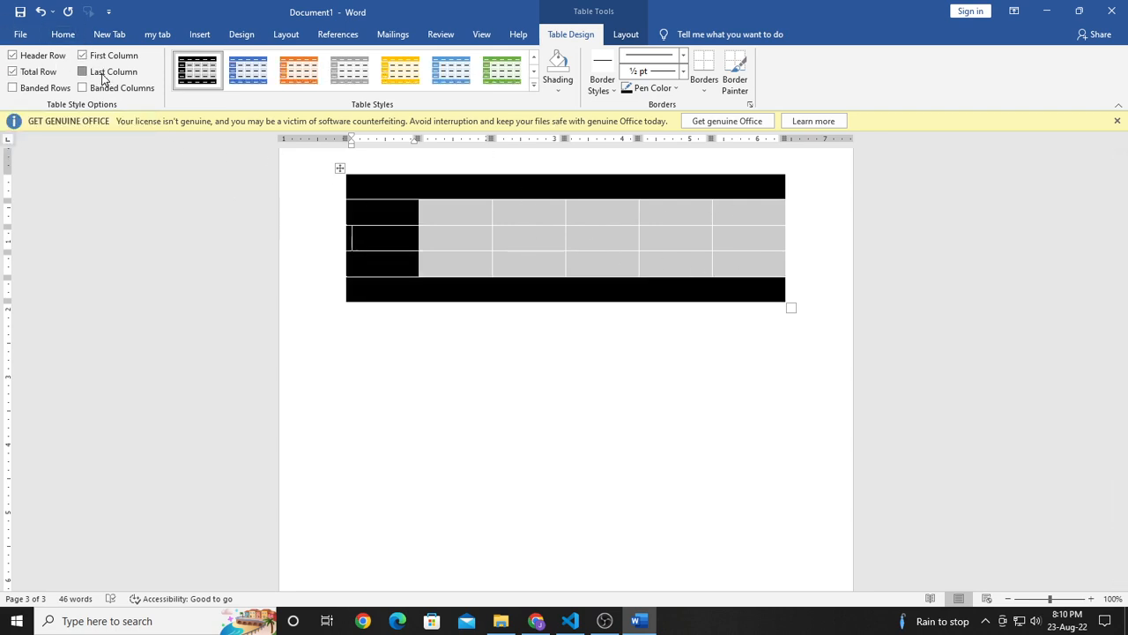
left_click(103, 76)
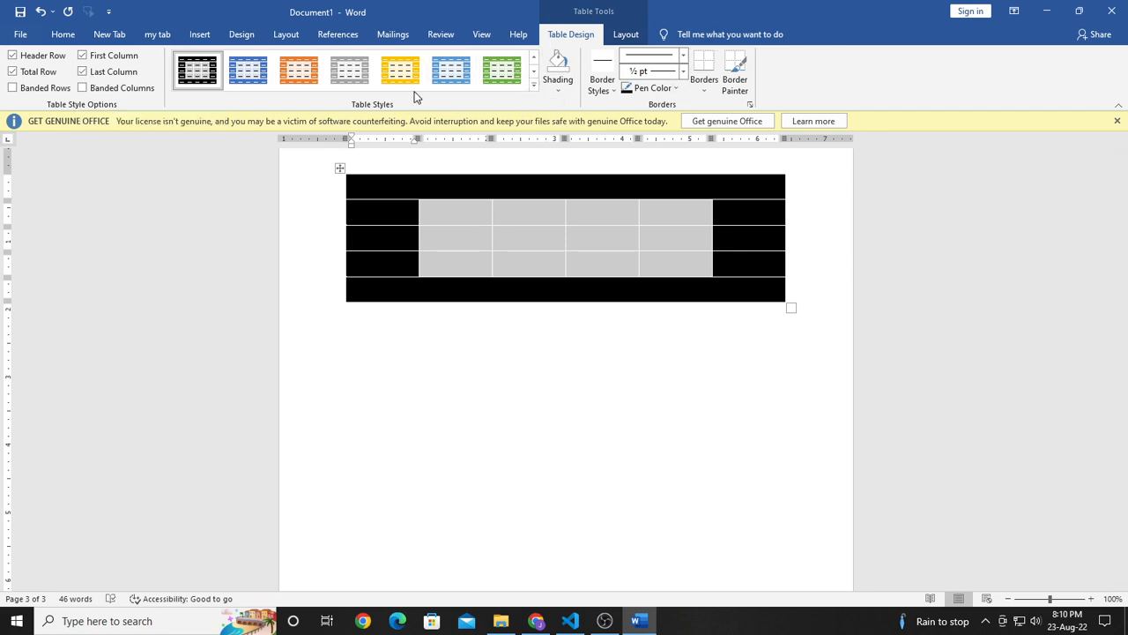
Step: Review the Modify Style settings of the table's current style, moving the dialog aside, and close it without changes
left_click(534, 92)
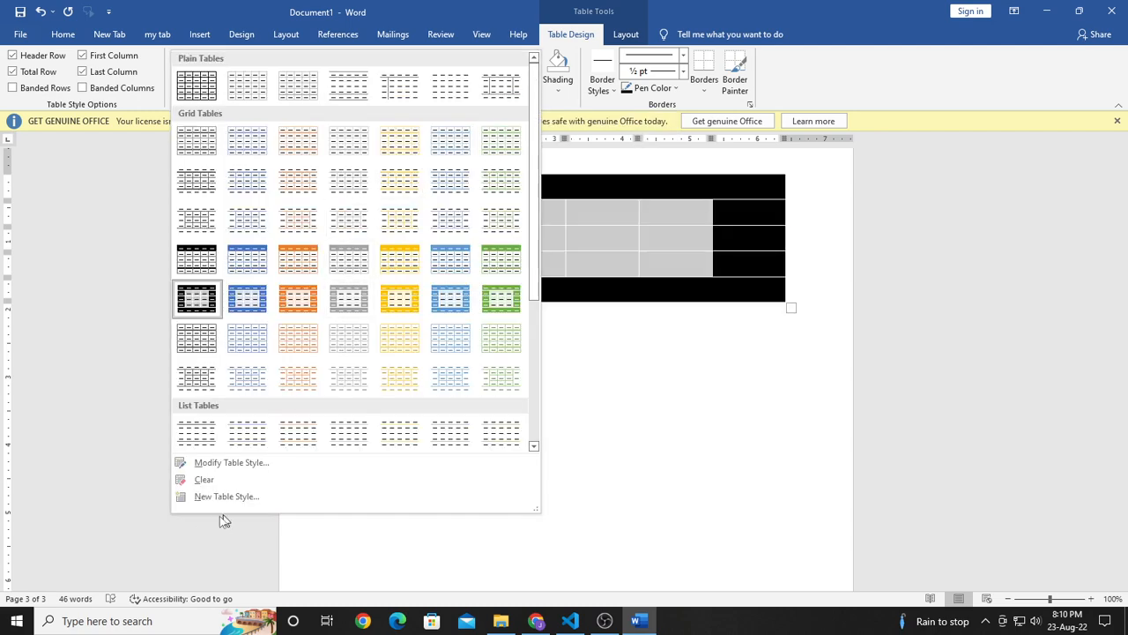
left_click(227, 463)
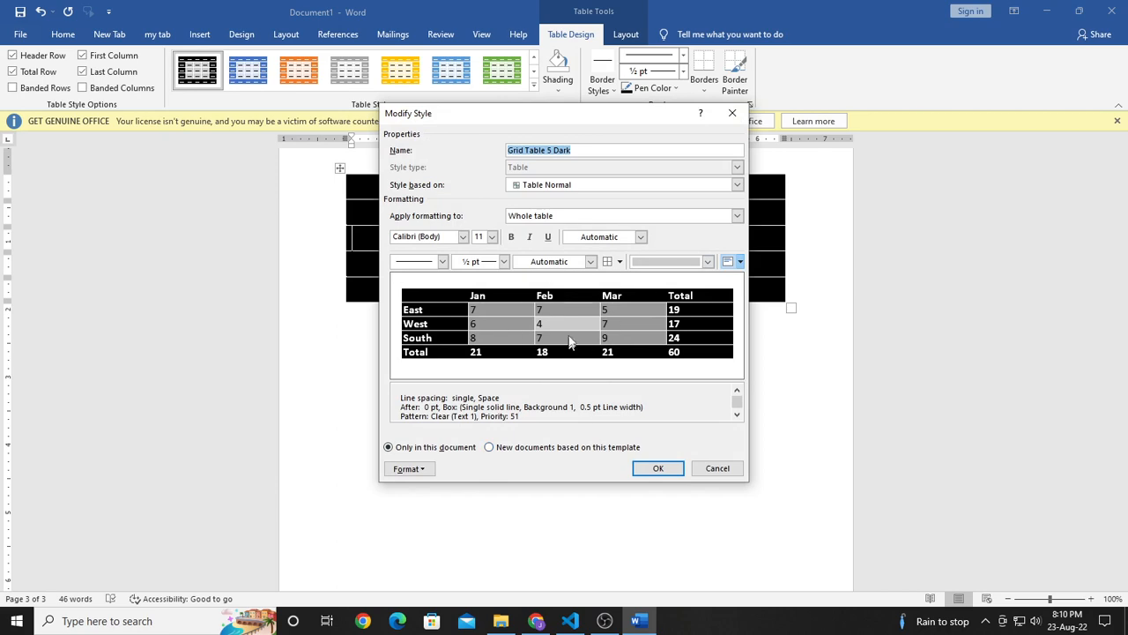
left_click_drag(617, 120, 809, 70)
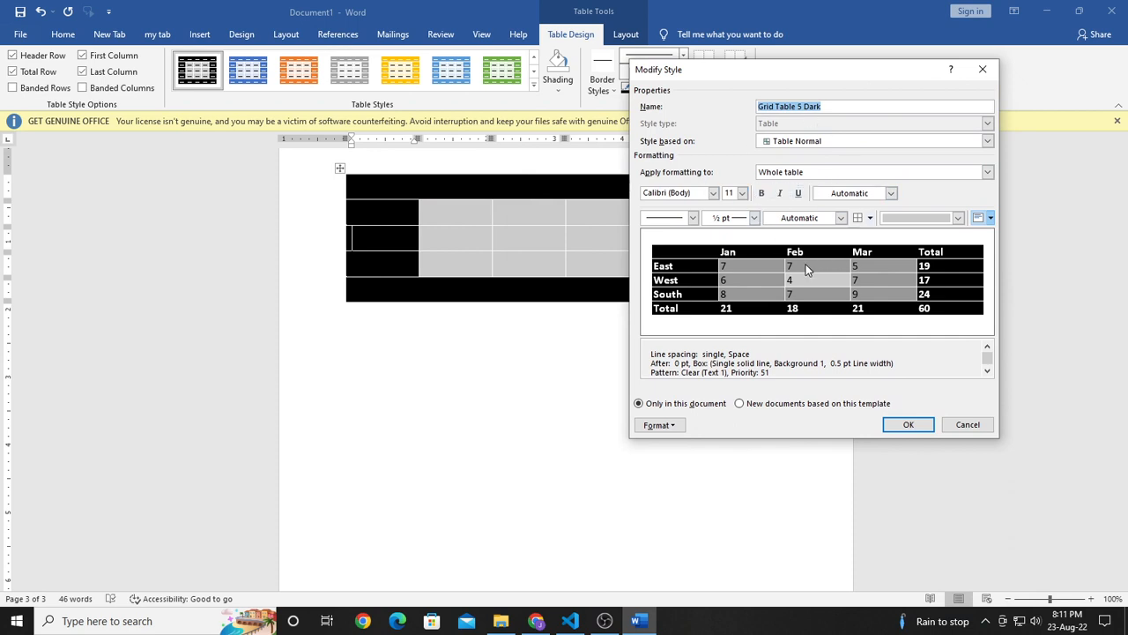
left_click(982, 69)
Step: Review the settings for creating a new table style, and close the dialog without creating one
left_click(533, 85)
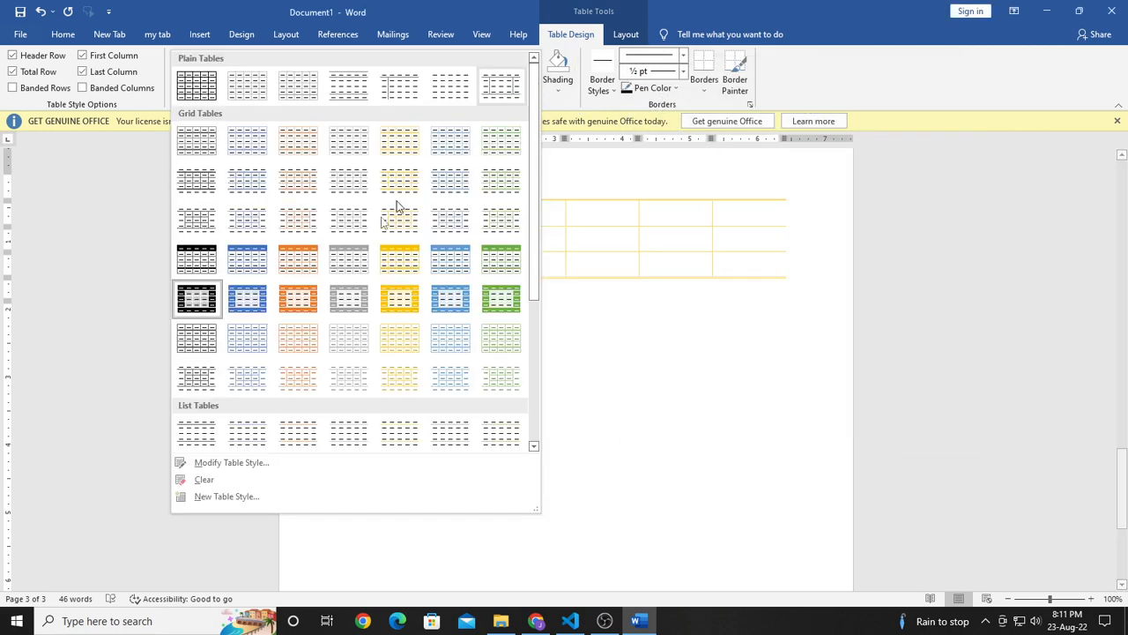
left_click(241, 498)
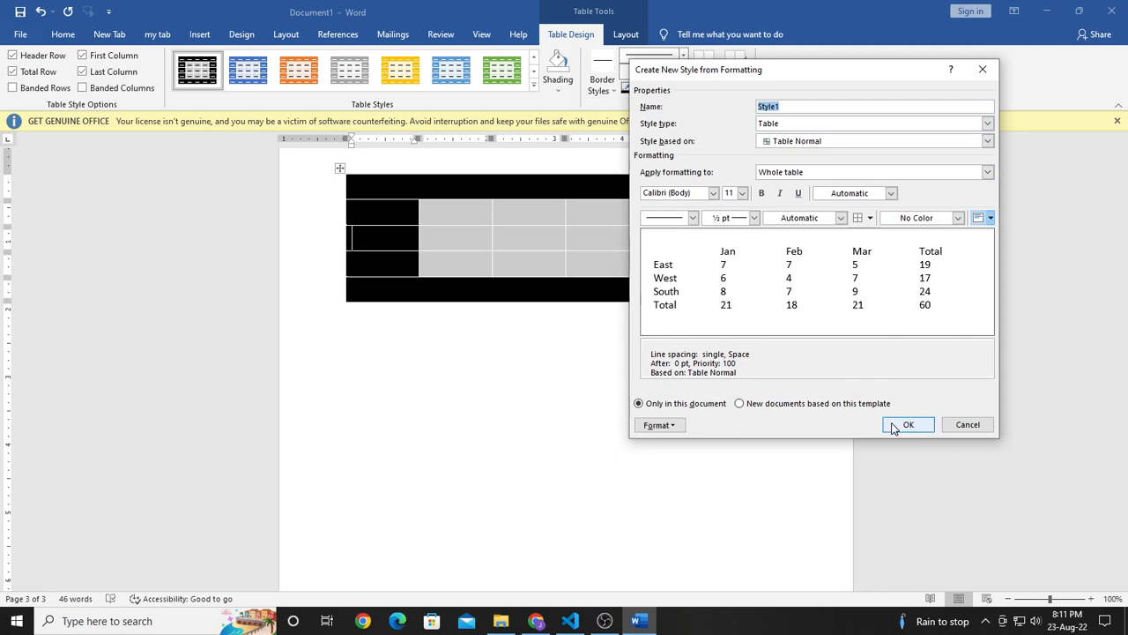
left_click(983, 69)
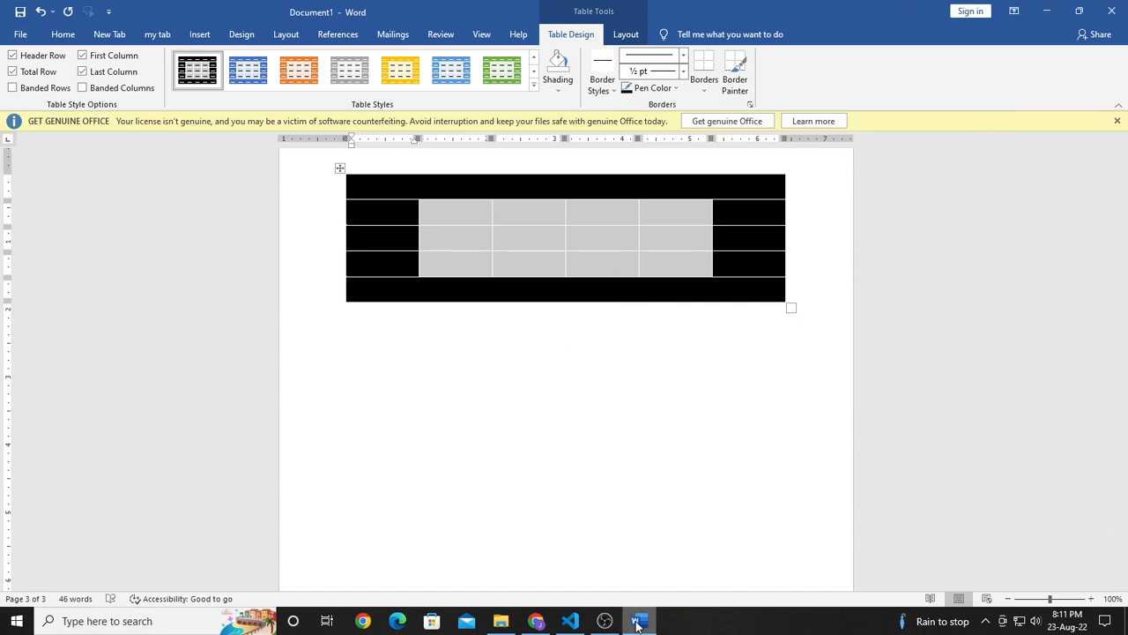
left_click(604, 620)
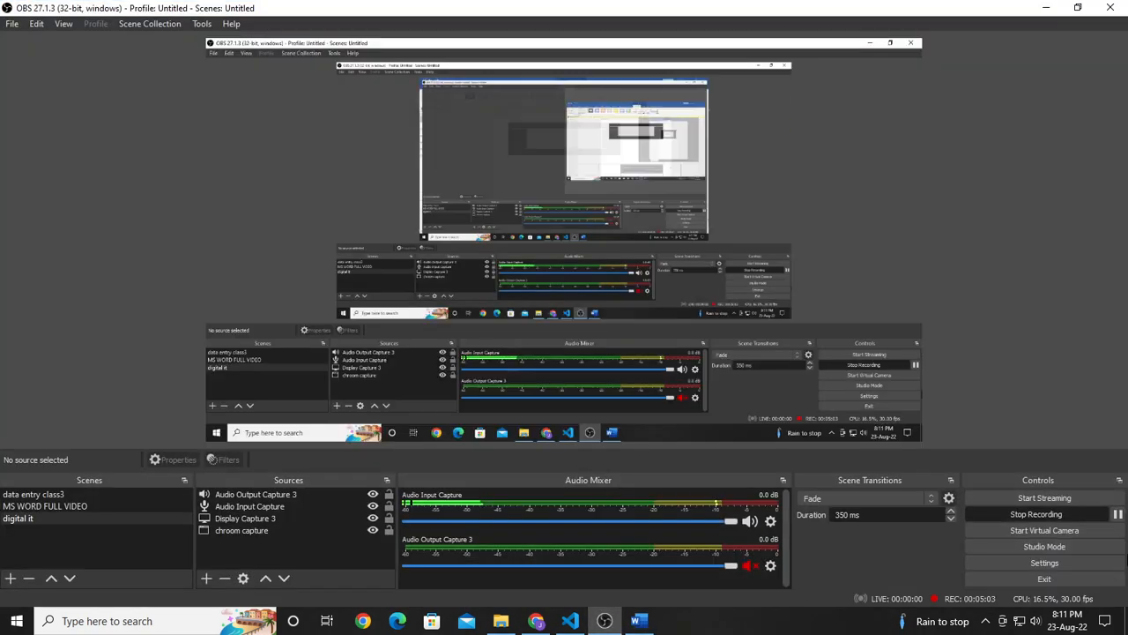